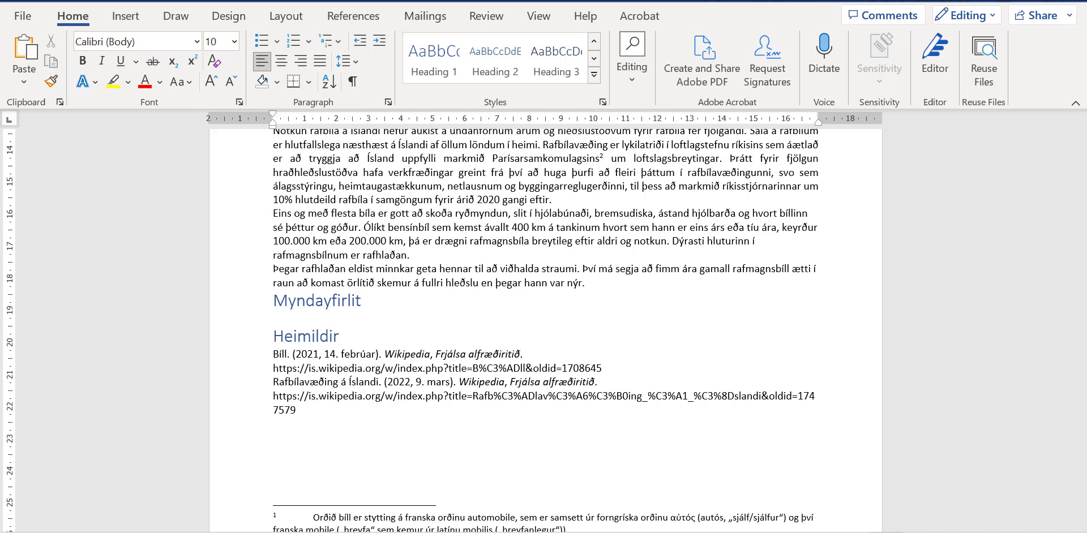
# Step: Try a 2 cm hanging indent on the two references under the Heimildir heading and undo it
pyautogui.scroll(-2, 1085, 201)
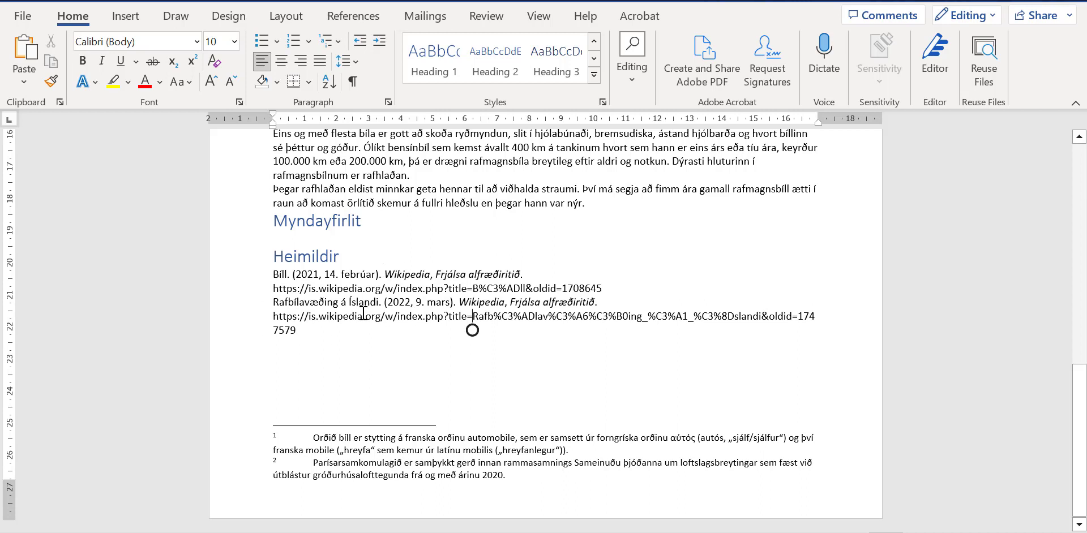
pyautogui.moveTo(273, 276); pyautogui.dragTo(315, 327)
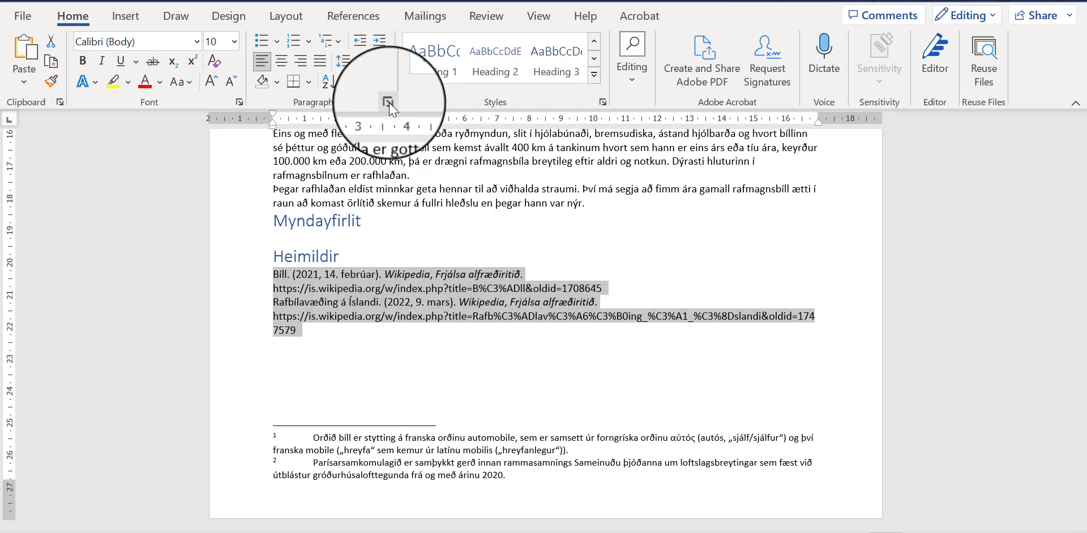
pyautogui.click(388, 103)
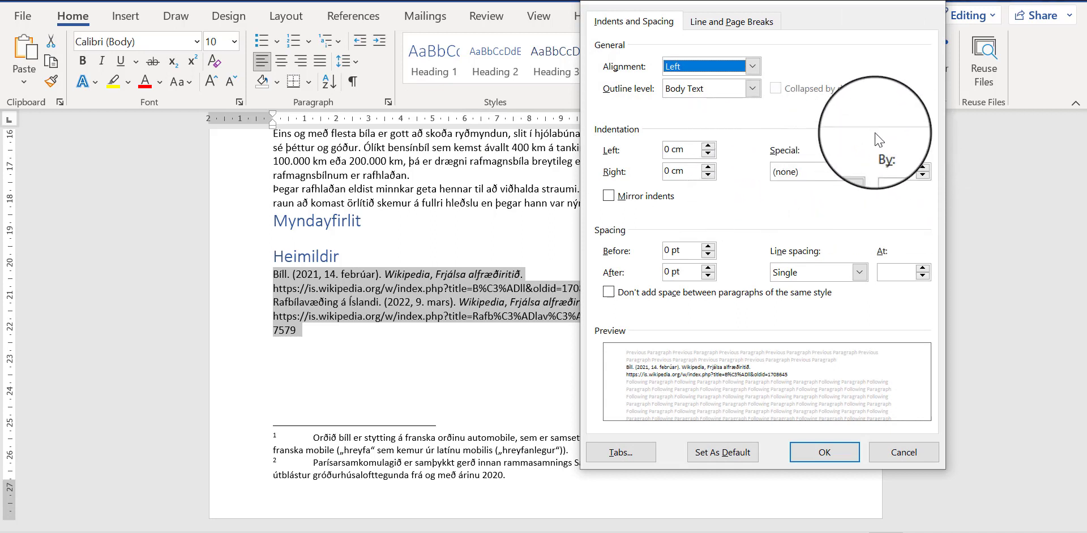
pyautogui.click(859, 173)
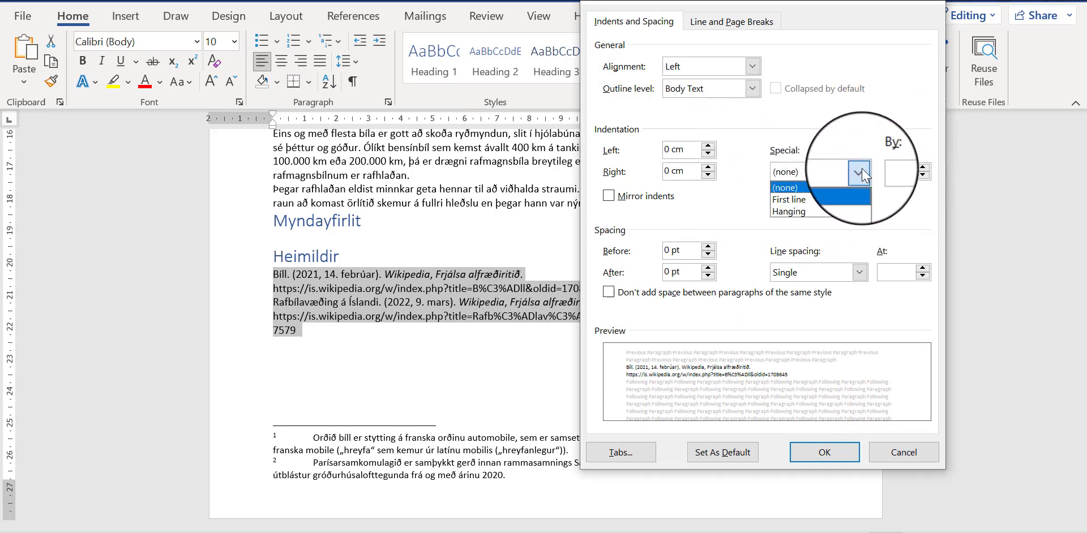
pyautogui.click(818, 212)
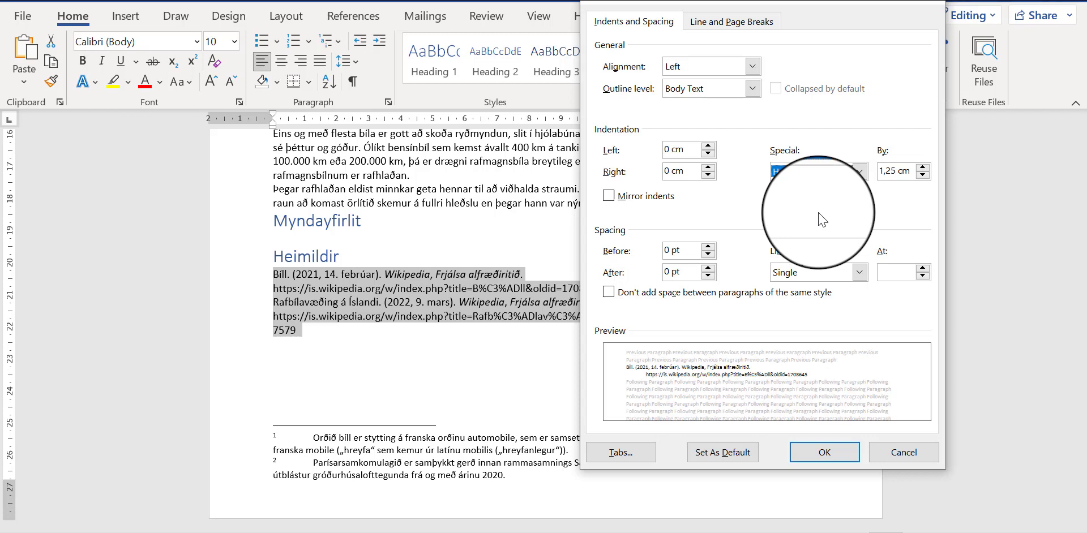
pyautogui.click(921, 169)
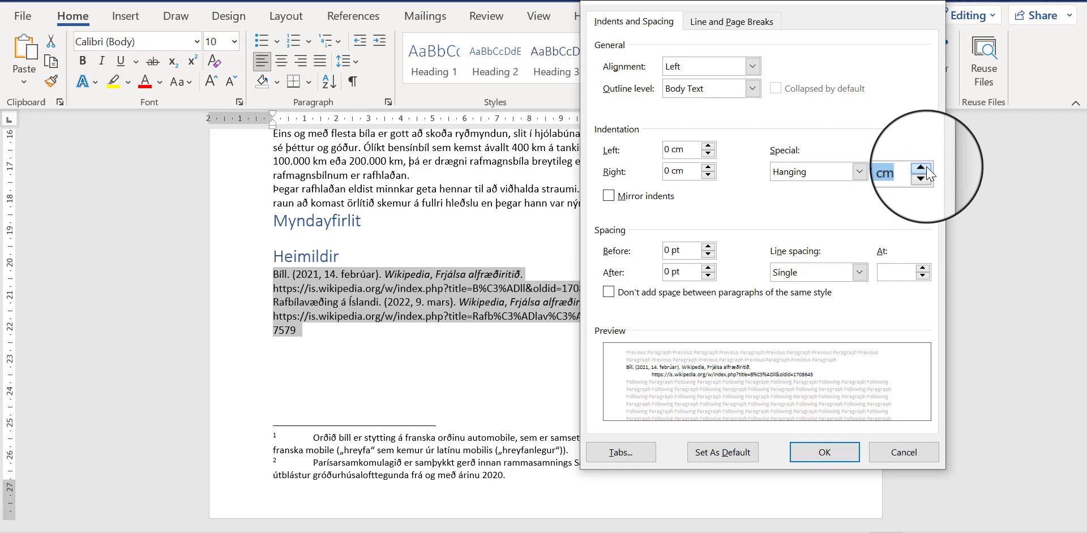
pyautogui.click(922, 168)
pyautogui.click(923, 168)
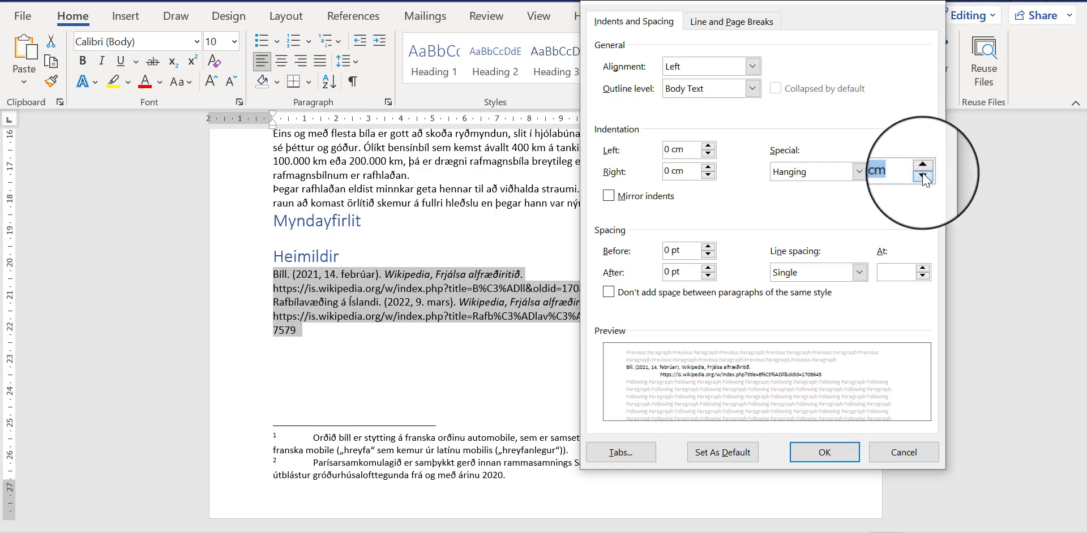
pyautogui.click(923, 178)
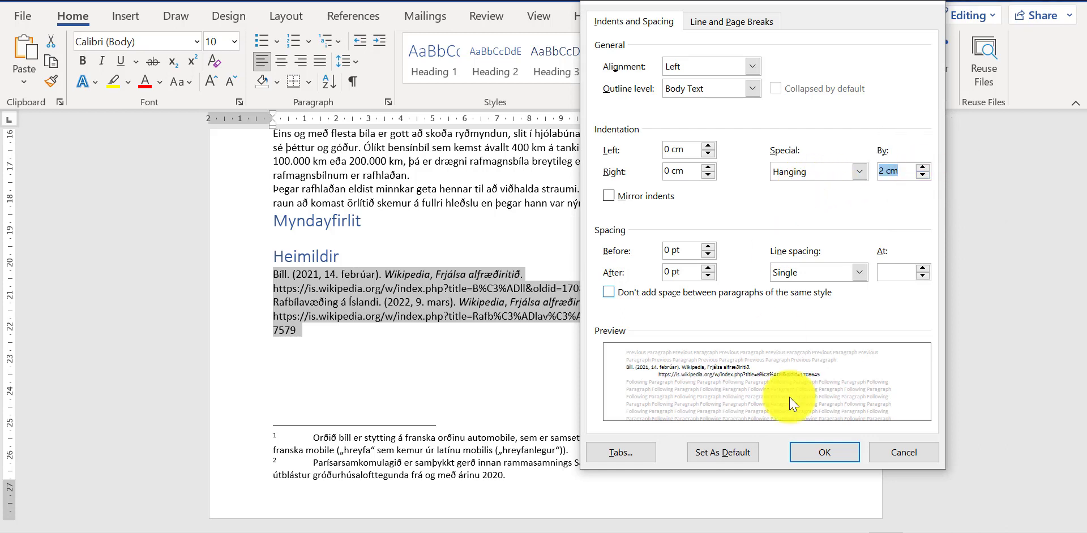
pyautogui.click(823, 456)
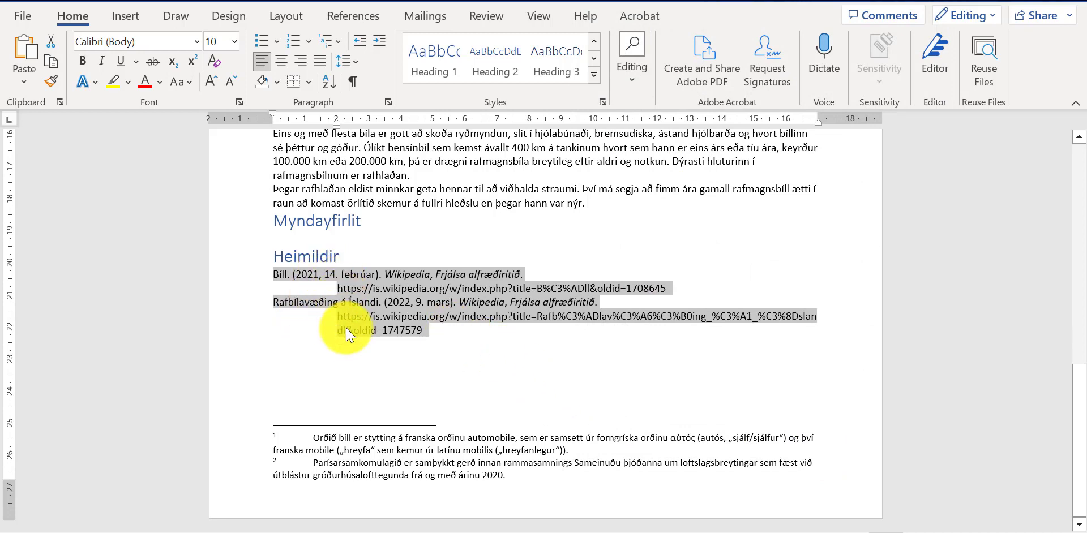
pyautogui.click(434, 330)
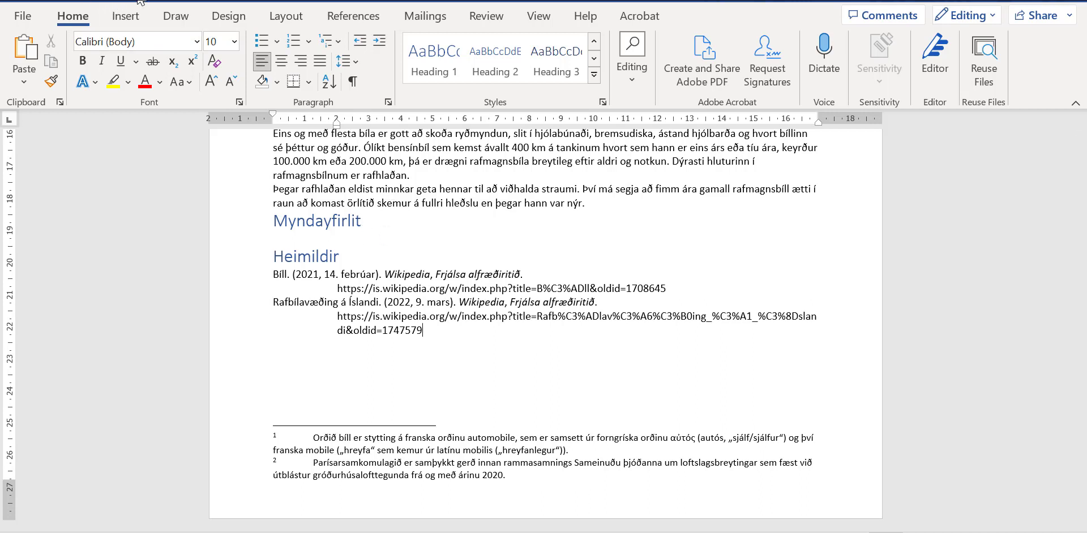
pyautogui.hotkey('ctrl', 'z')
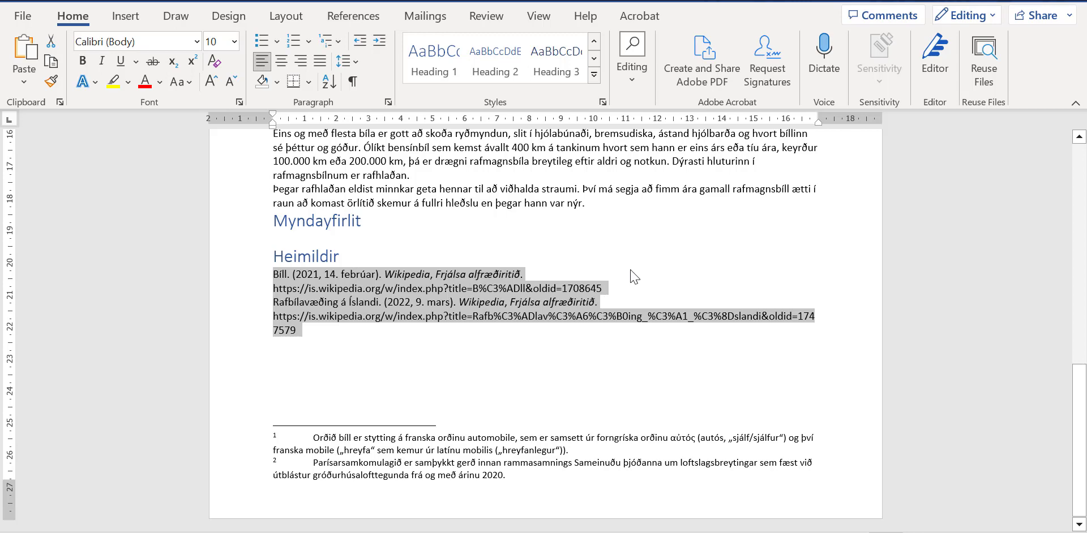
# Step: Apply a hanging indent of 1,25 cm to the two selected references
pyautogui.click(388, 102)
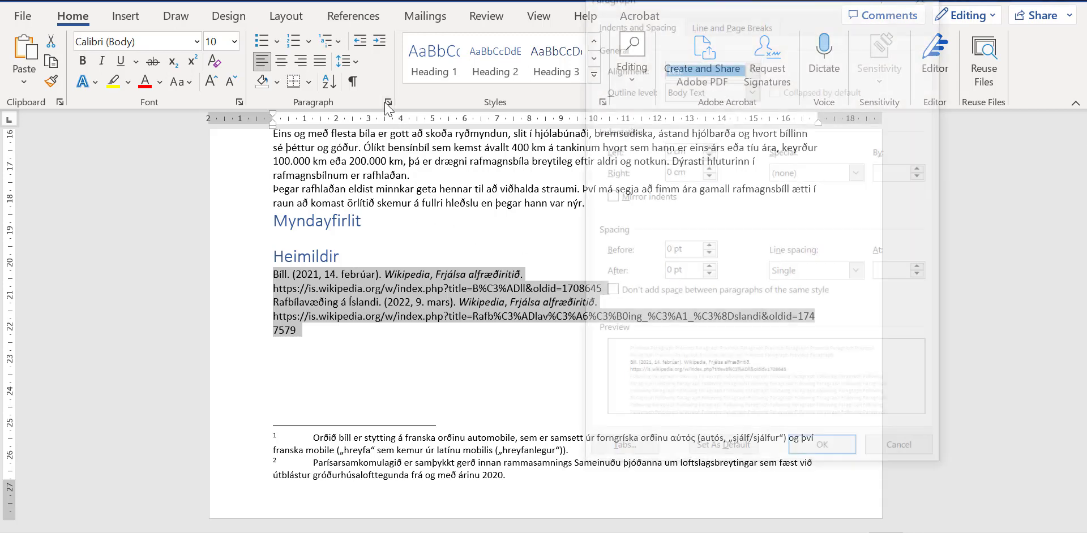
pyautogui.click(860, 171)
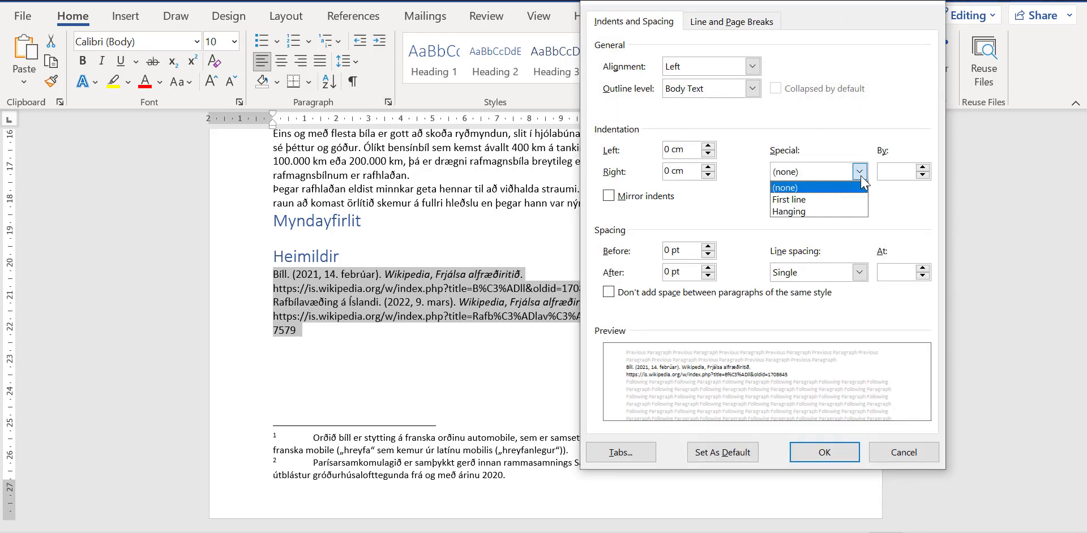
pyautogui.click(832, 212)
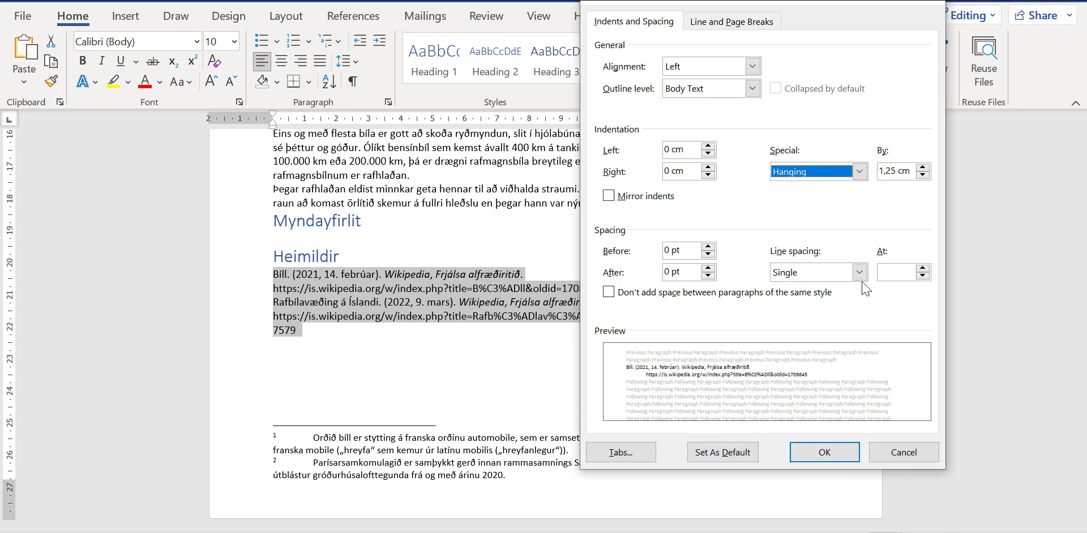
pyautogui.click(825, 453)
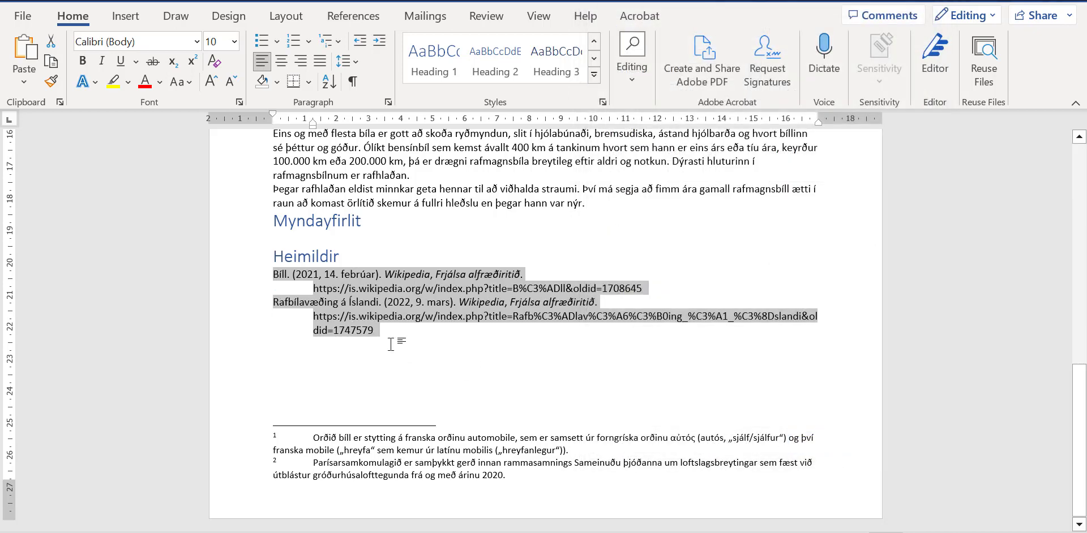
# Step: Add a paragraph of random filler text below the last reference, long enough to wrap onto a second line
pyautogui.click(406, 334)
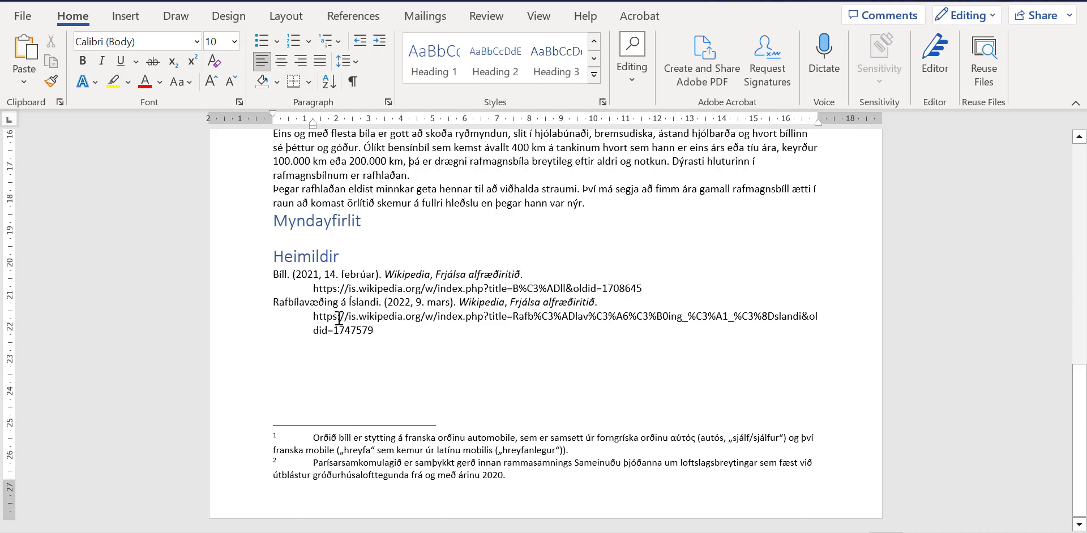
pyautogui.press('Return')
pyautogui.write('k')
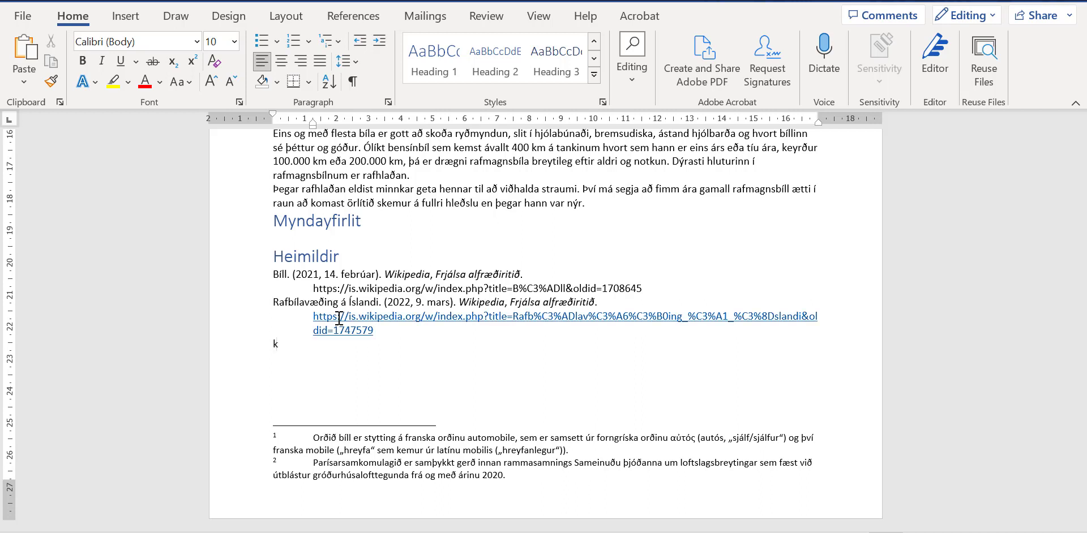
pyautogui.write('dfslædfmlskfmsdkmkm ldskfmsdokfm')
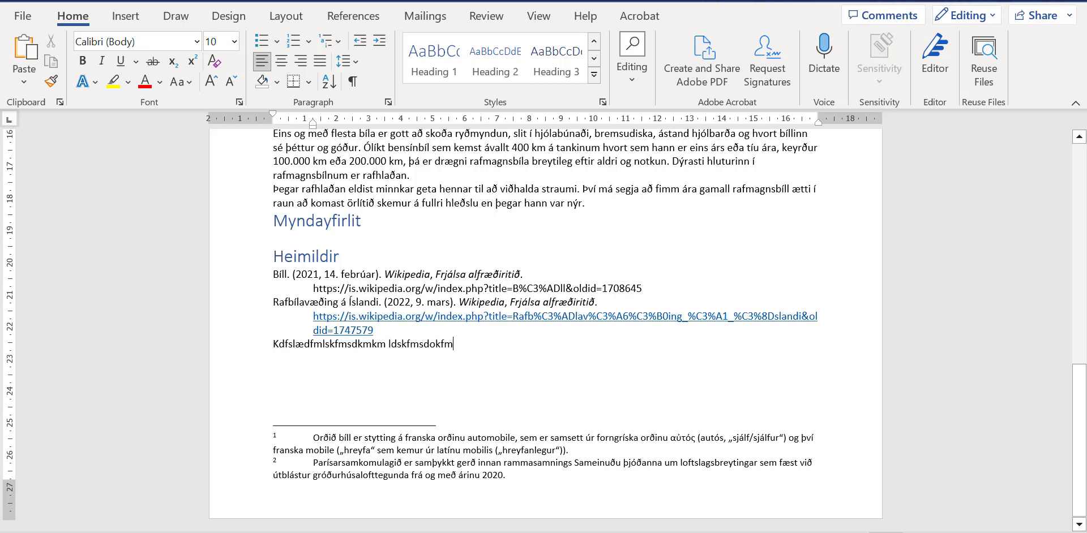
pyautogui.write(' sldkmsæodkmv  lædkvndækm')
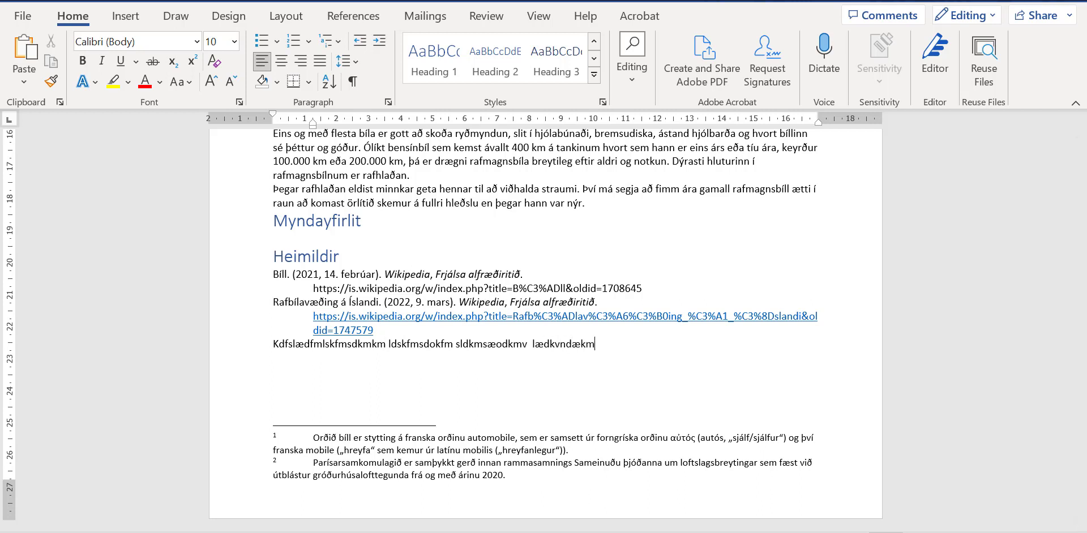
pyautogui.write(' dknmdæmv lædknfædjvxmv')
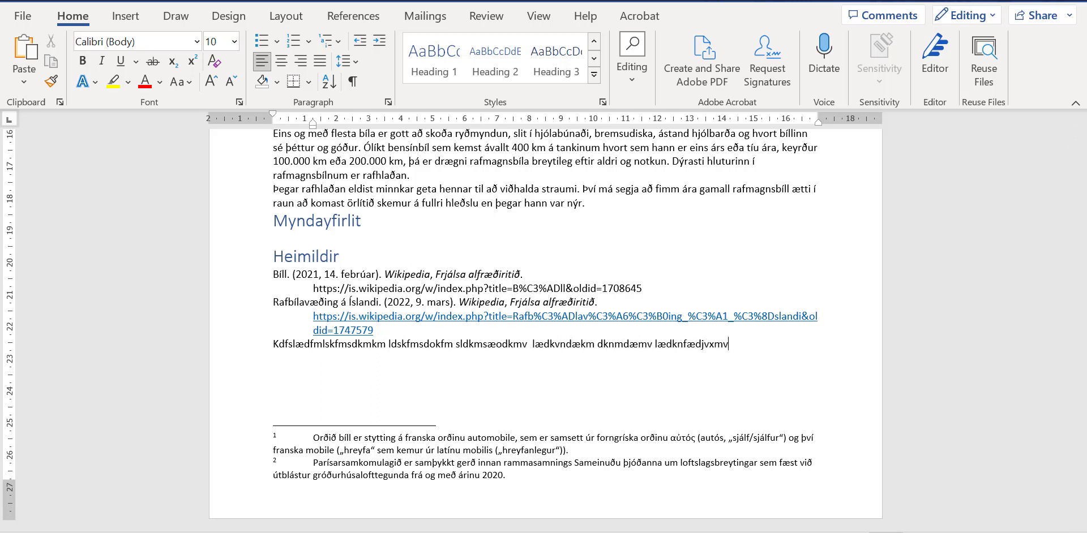
pyautogui.write(' kvnvosmv lkddfm kdflkdnlkxm')
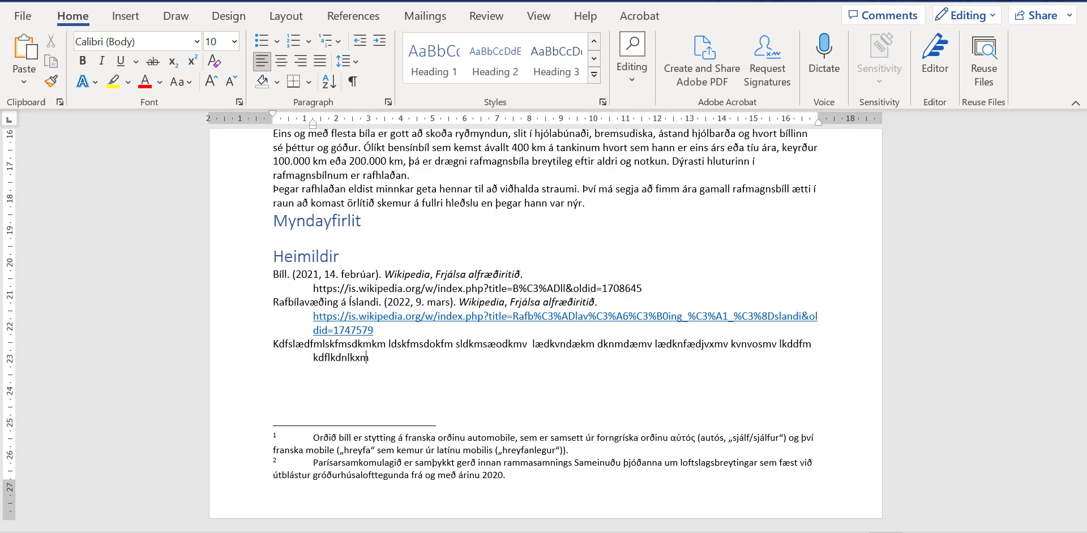
pyautogui.write('vlkmxlvckmlmcv')
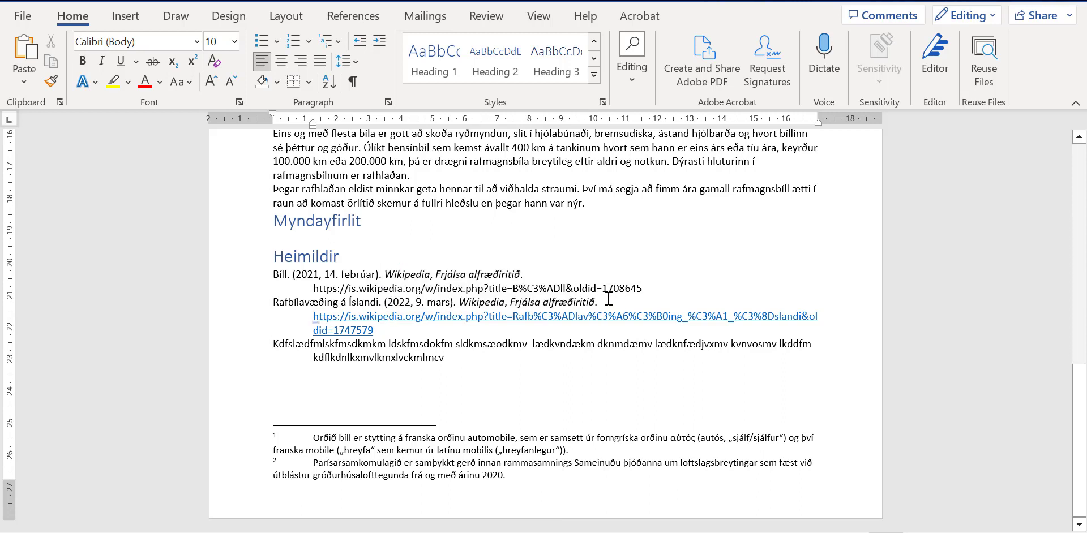
# Step: Split the Rafbílavæðing á Íslandi reference before its web address and check the new paragraph's indentation settings
pyautogui.press('Return')
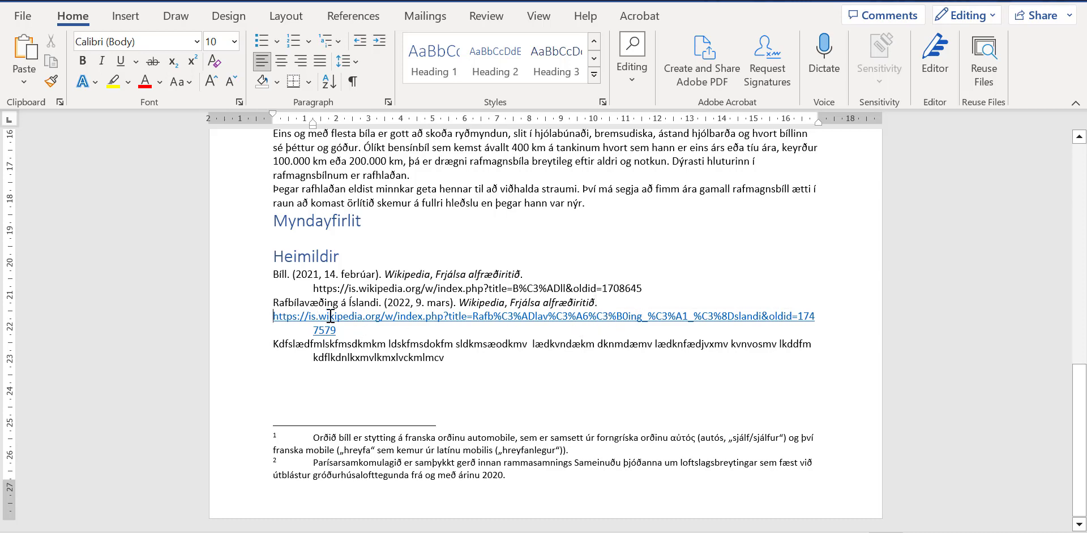
pyautogui.click(388, 103)
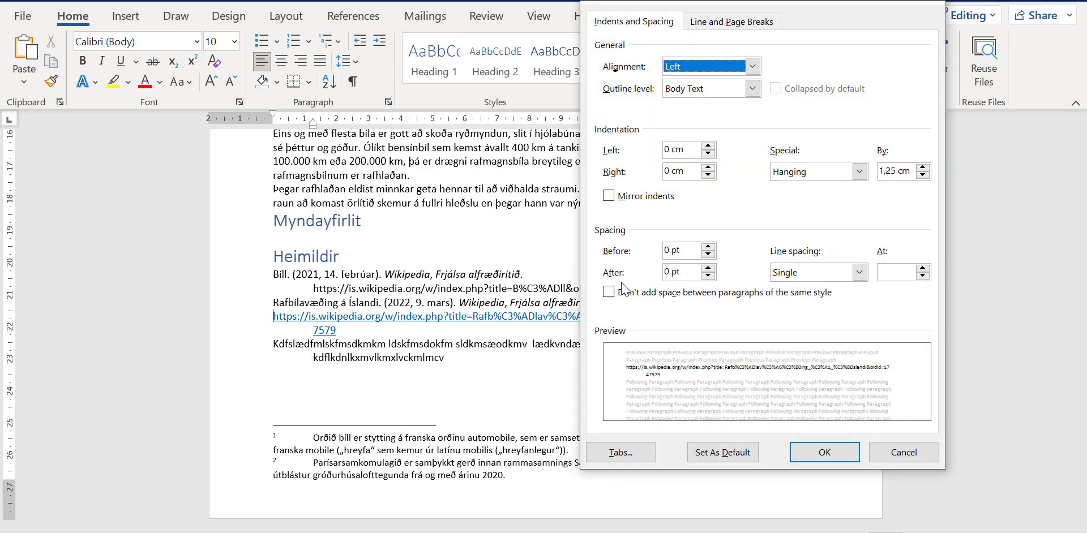
pyautogui.click(899, 444)
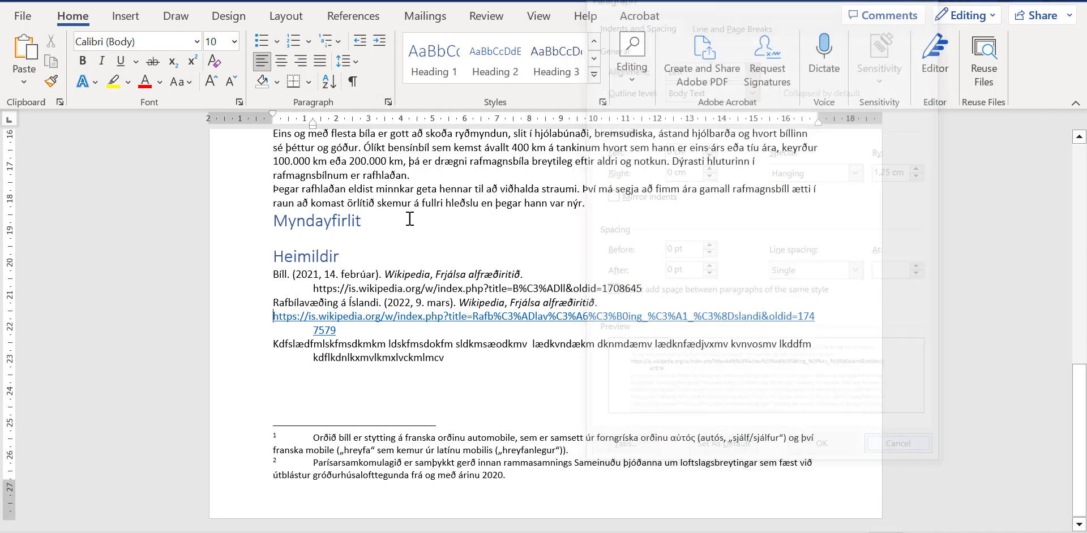
# Step: Show the formatting marks and delete the paragraph mark separating the Rafbílavæðing á Íslandi reference from its web address
pyautogui.click(353, 83)
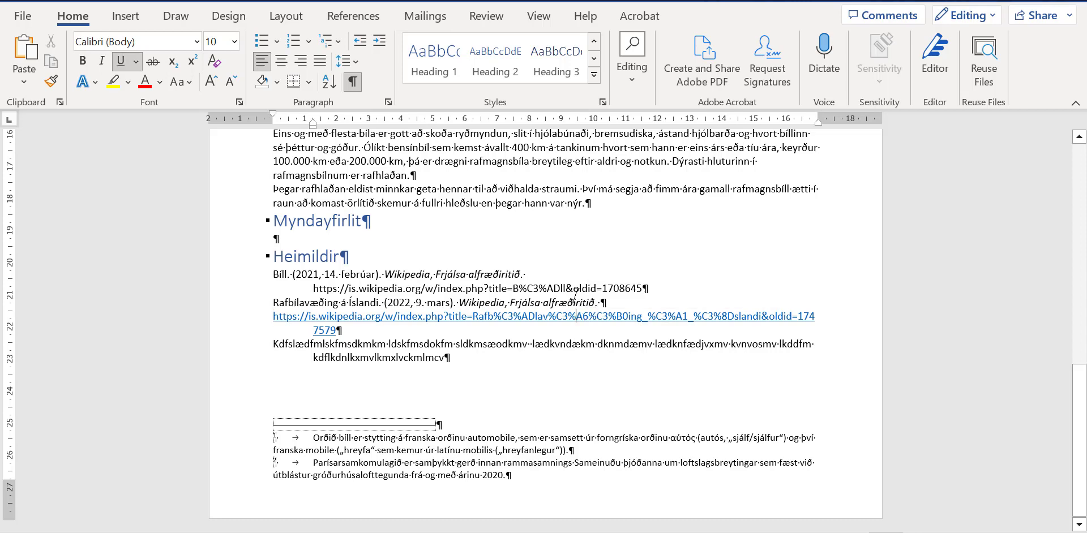
pyautogui.click(575, 316)
pyautogui.click(570, 324)
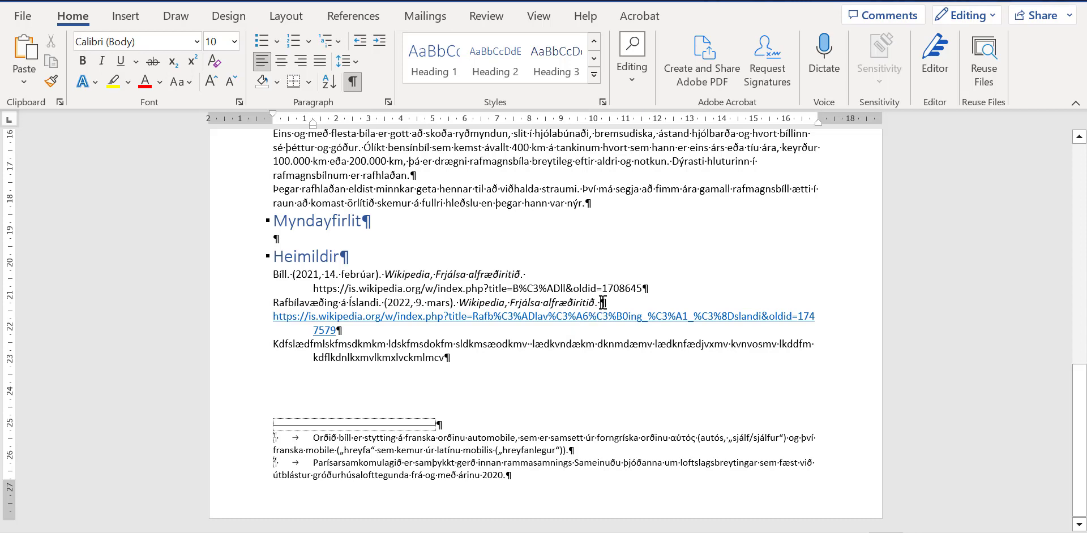
pyautogui.click(602, 302)
pyautogui.press('Delete')
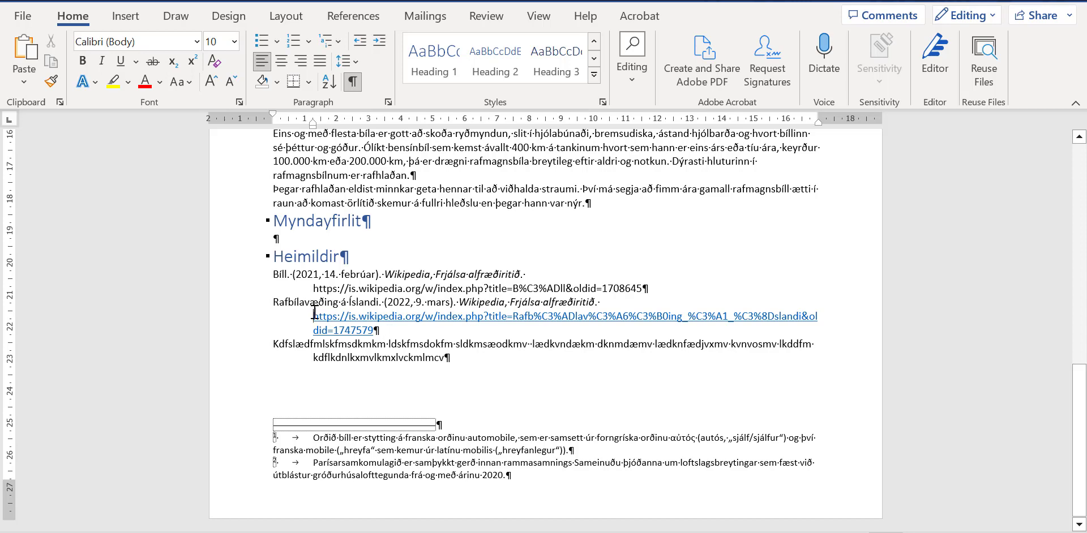
# Step: Justify all three entries under the Heimildir heading
pyautogui.moveTo(271, 275); pyautogui.dragTo(453, 357)
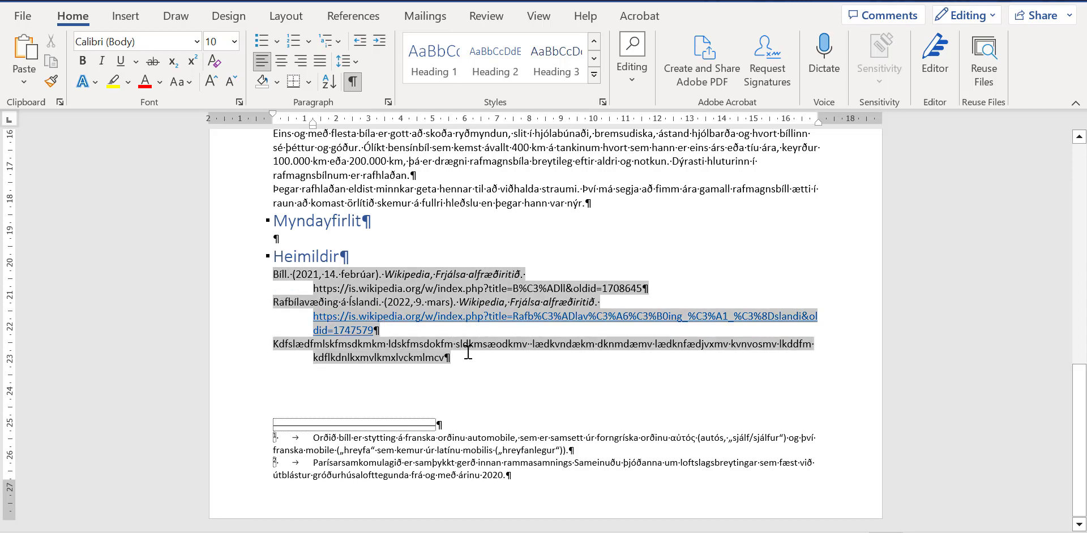
pyautogui.click(320, 61)
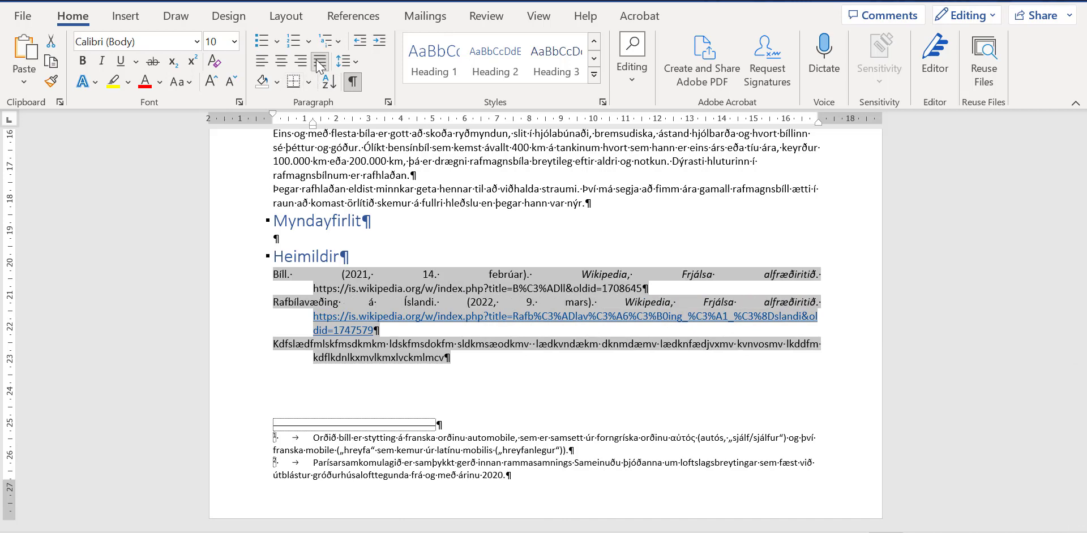
pyautogui.click(478, 359)
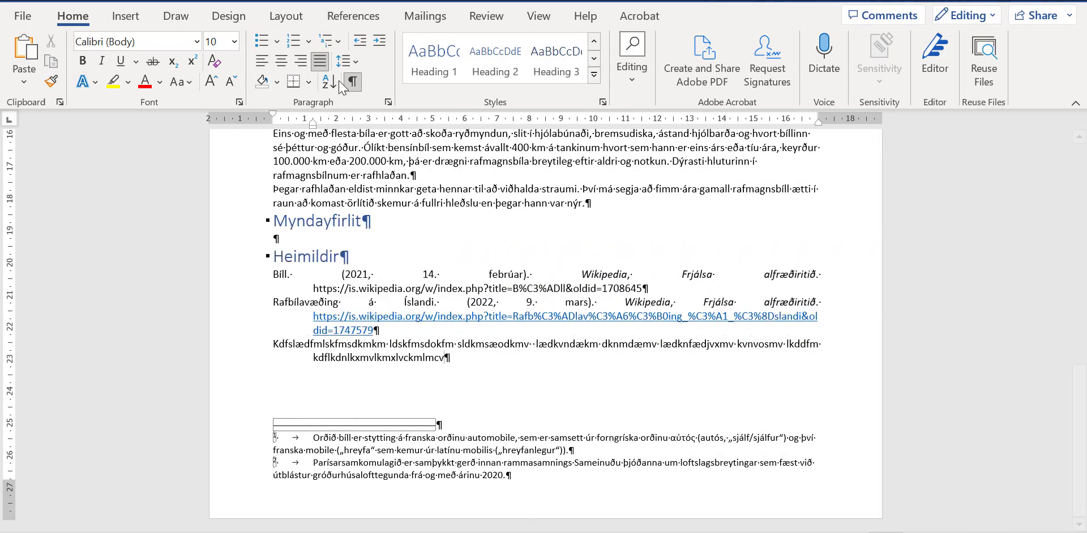
# Step: Left-align all three entries under the Heimildir heading and clear the selection
pyautogui.click(258, 66)
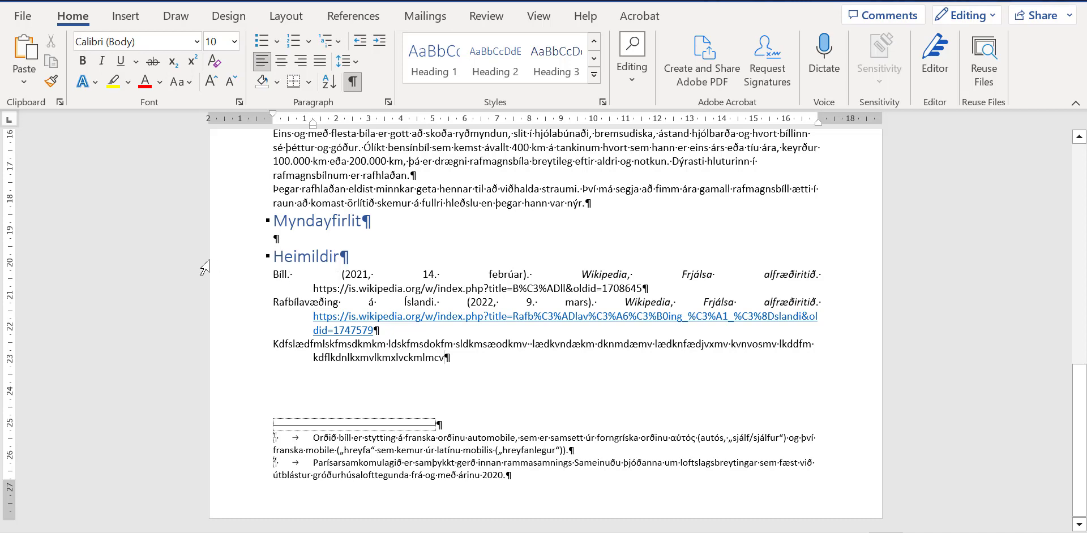
pyautogui.moveTo(272, 274); pyautogui.dragTo(448, 358)
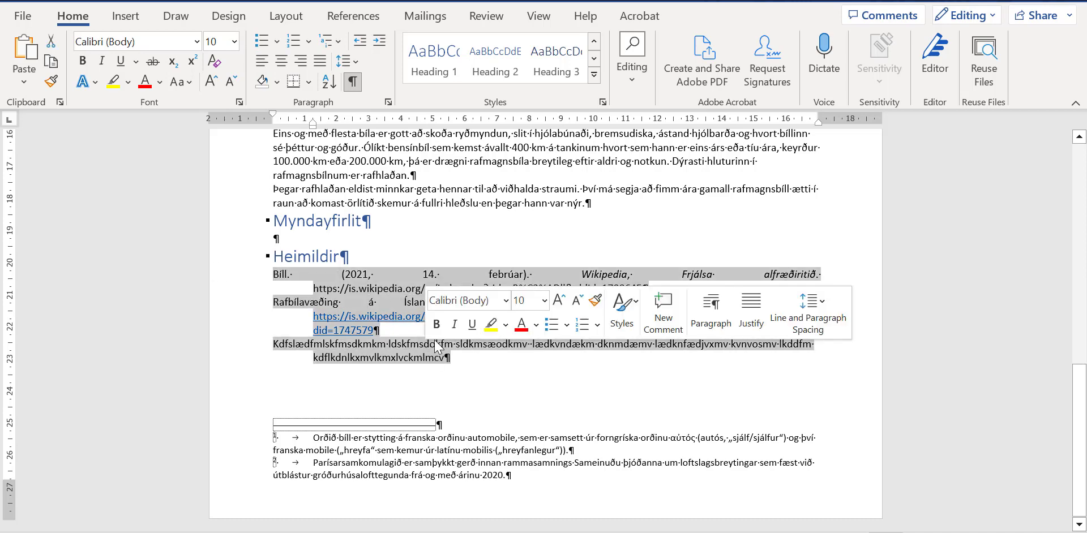
pyautogui.click(264, 62)
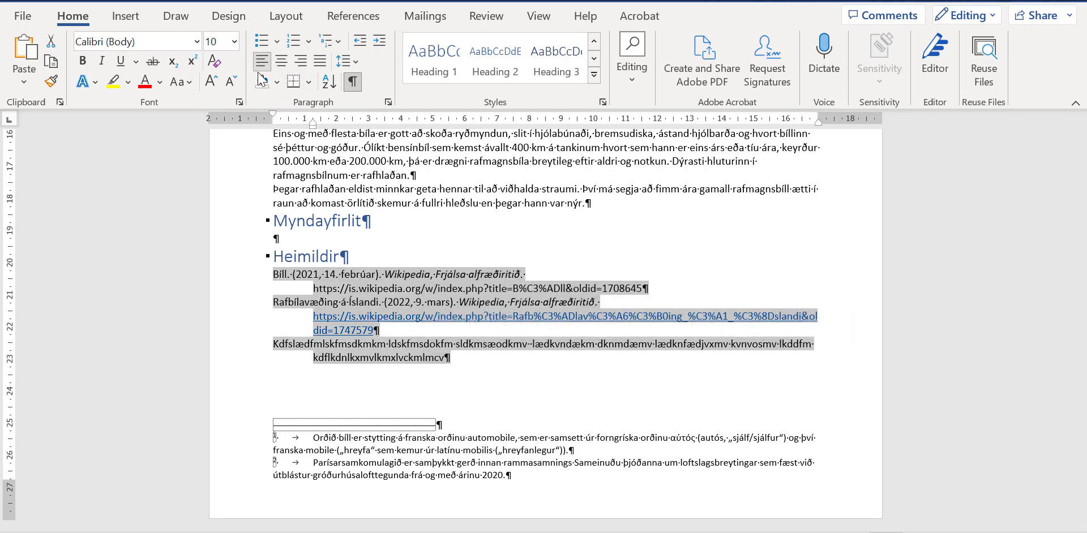
pyautogui.click(529, 263)
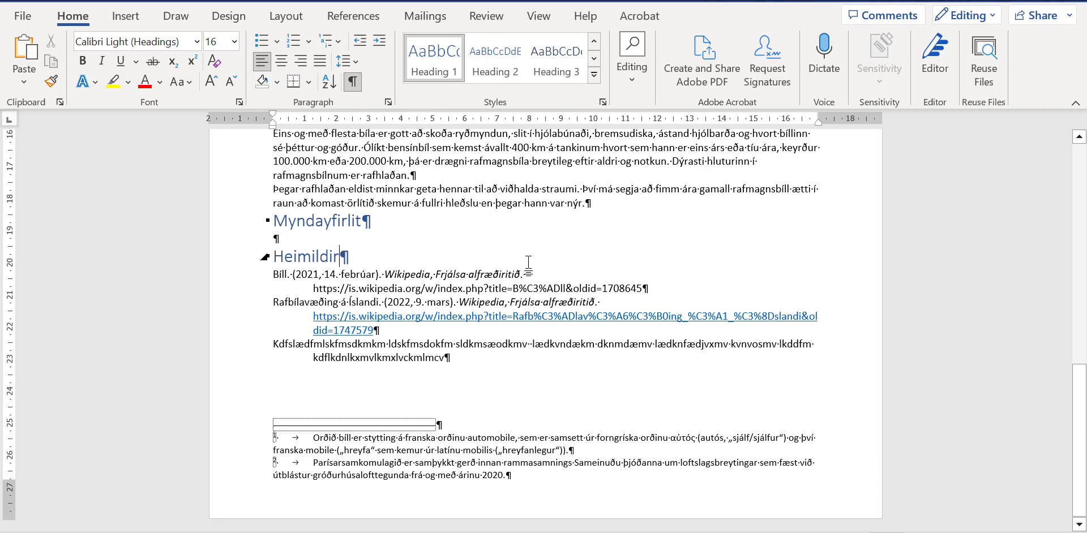
# Step: Compare the document with the formatting marks hidden and shown, leaving them hidden
pyautogui.click(352, 82)
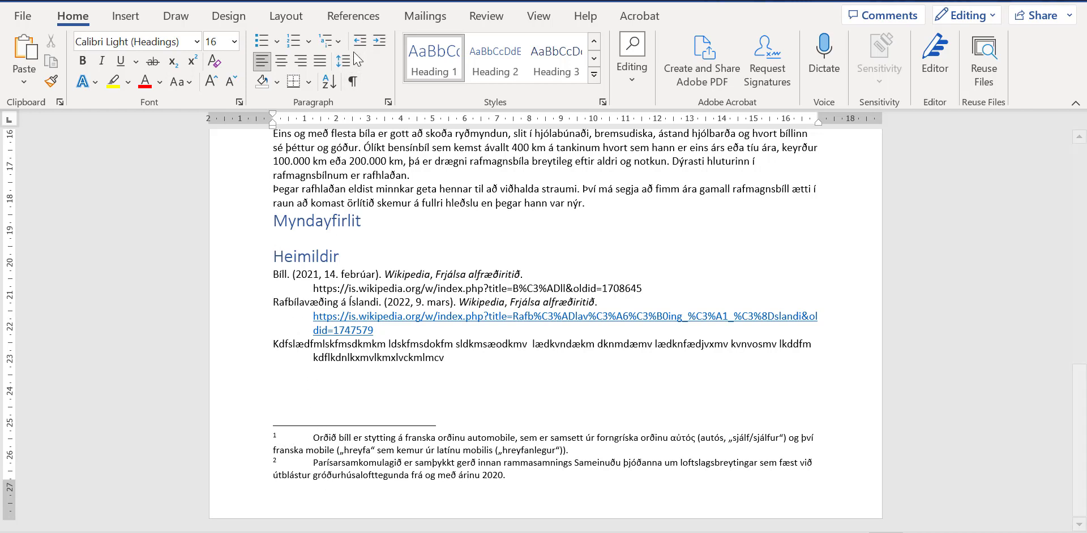
pyautogui.click(352, 85)
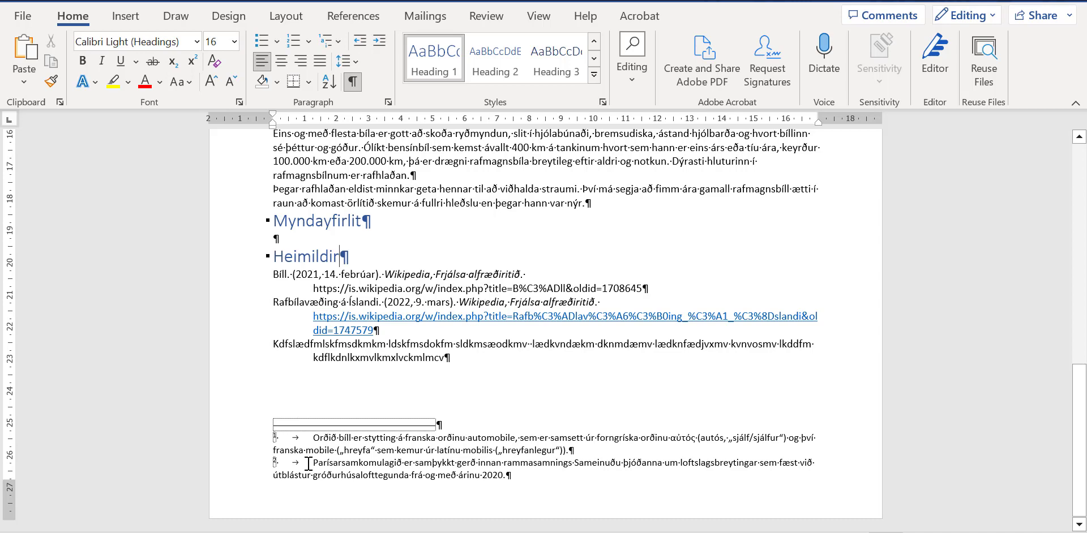
pyautogui.click(352, 82)
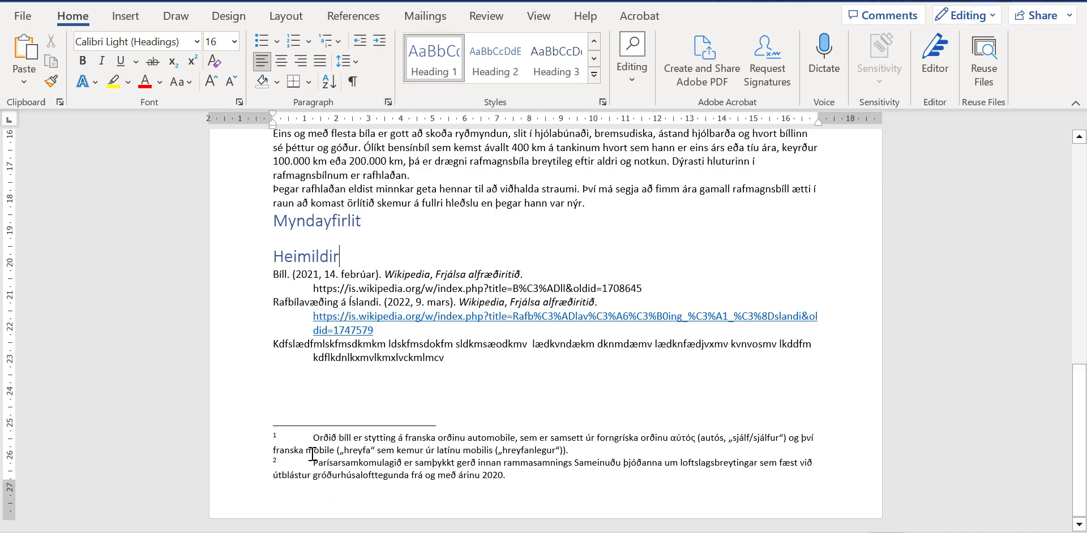
# Step: Apply a hanging indent of 1,25 cm to both footnotes at the end of the page
pyautogui.moveTo(311, 440); pyautogui.dragTo(510, 476)
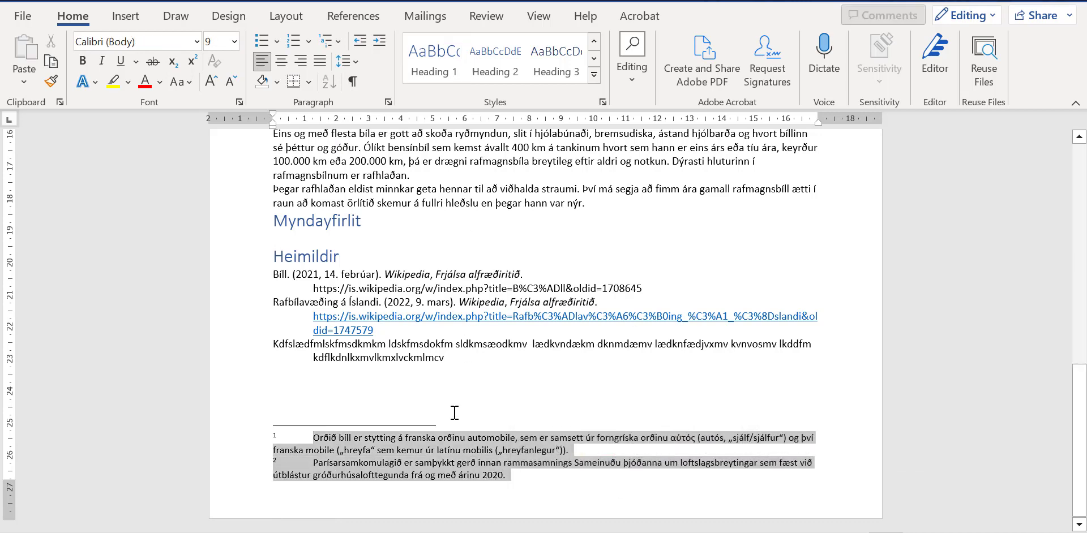
pyautogui.click(389, 102)
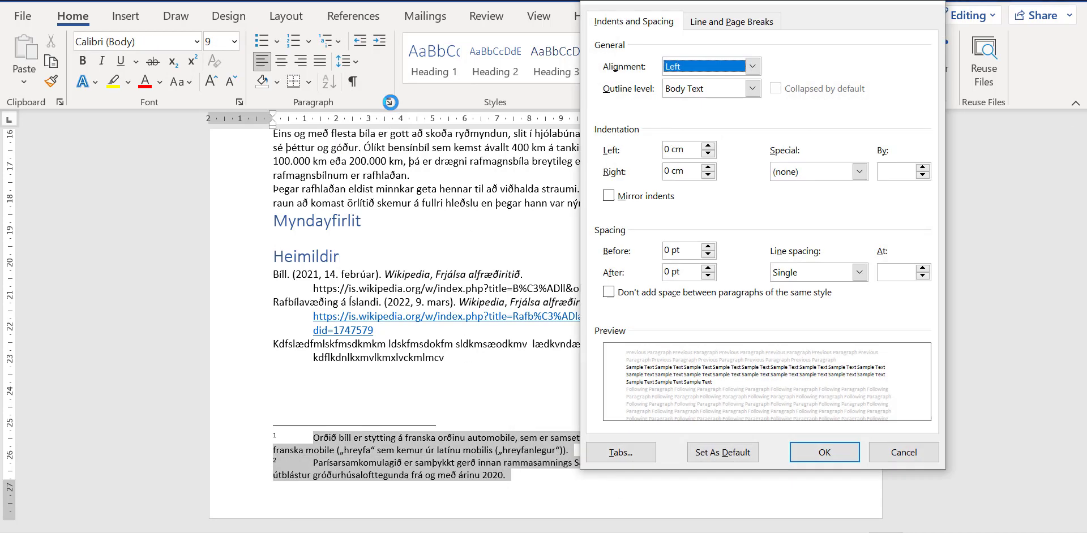
pyautogui.click(860, 172)
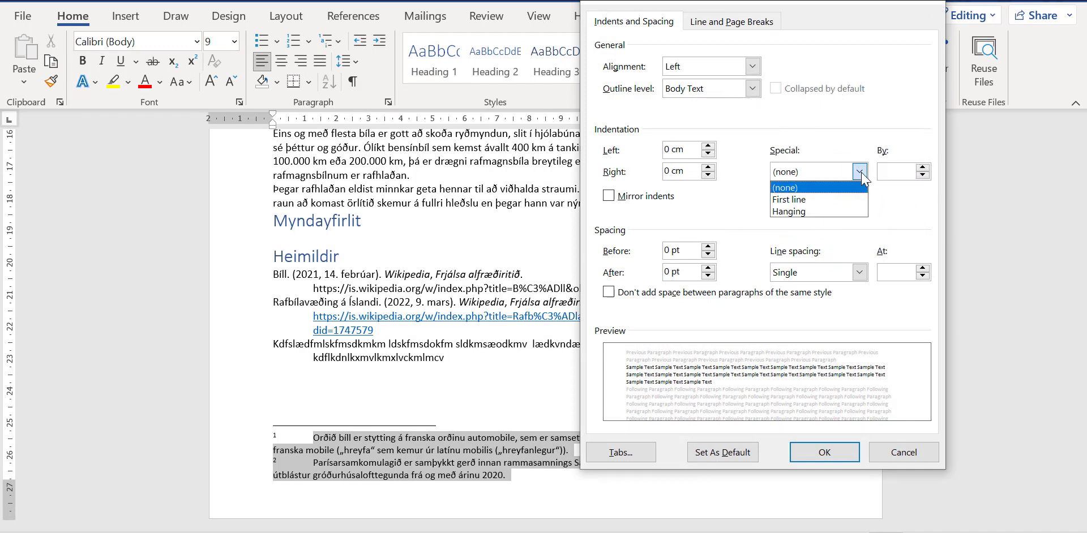
pyautogui.click(845, 213)
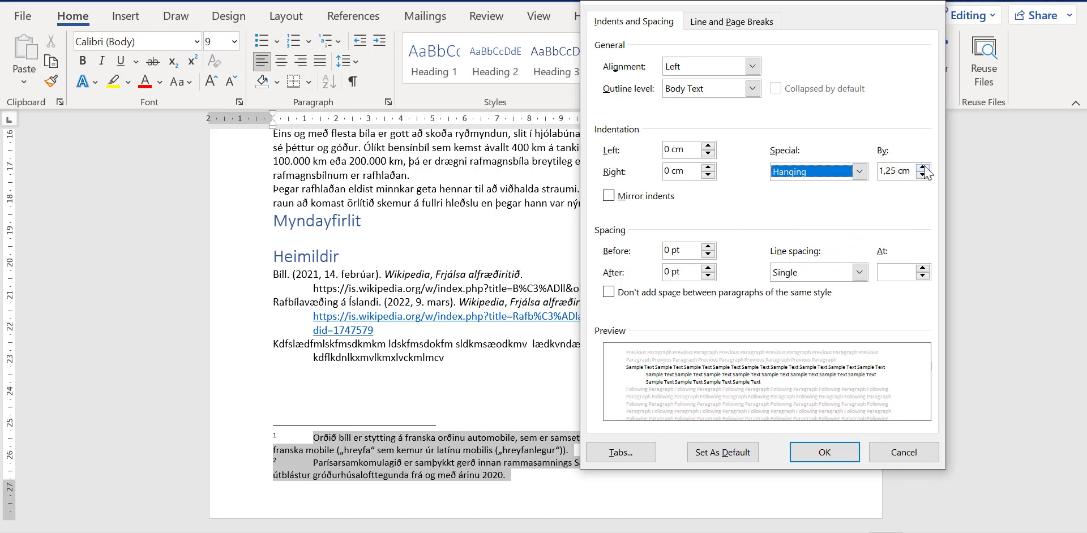
pyautogui.click(825, 452)
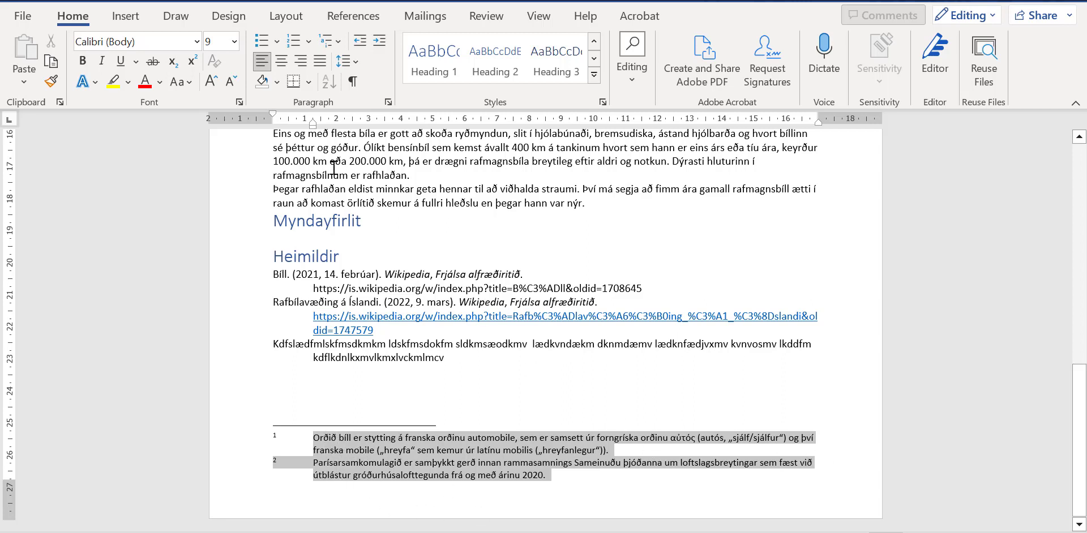
# Step: Show the formatting marks and select the full text of the first footnote
pyautogui.click(352, 81)
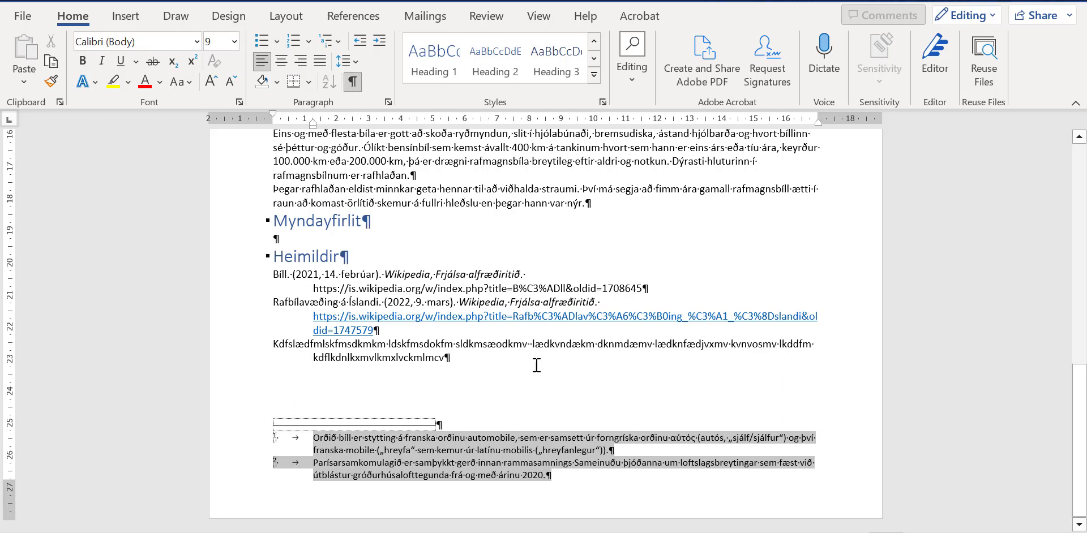
pyautogui.click(553, 387)
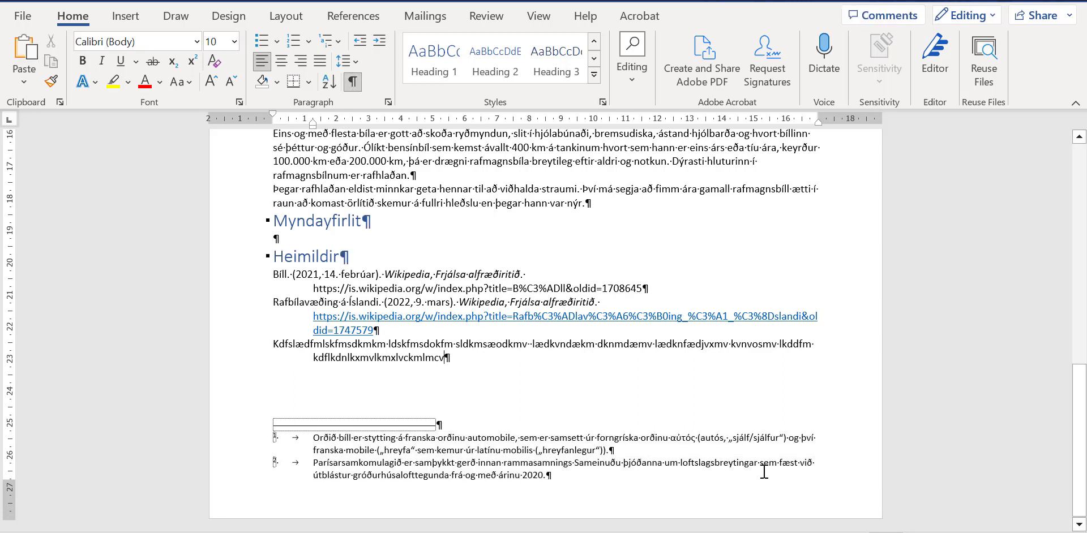
pyautogui.click(620, 453)
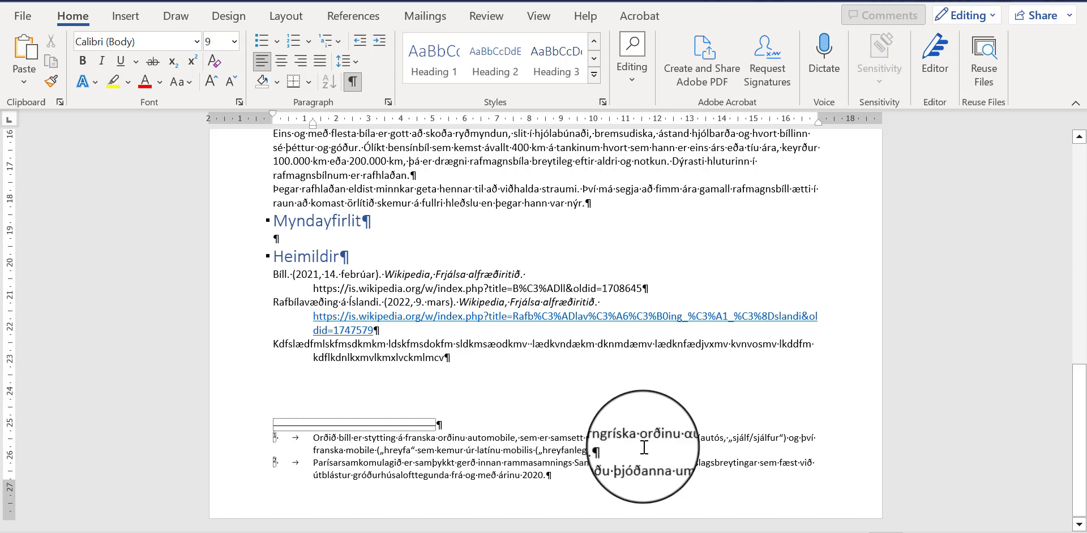
pyautogui.moveTo(609, 451); pyautogui.dragTo(316, 444)
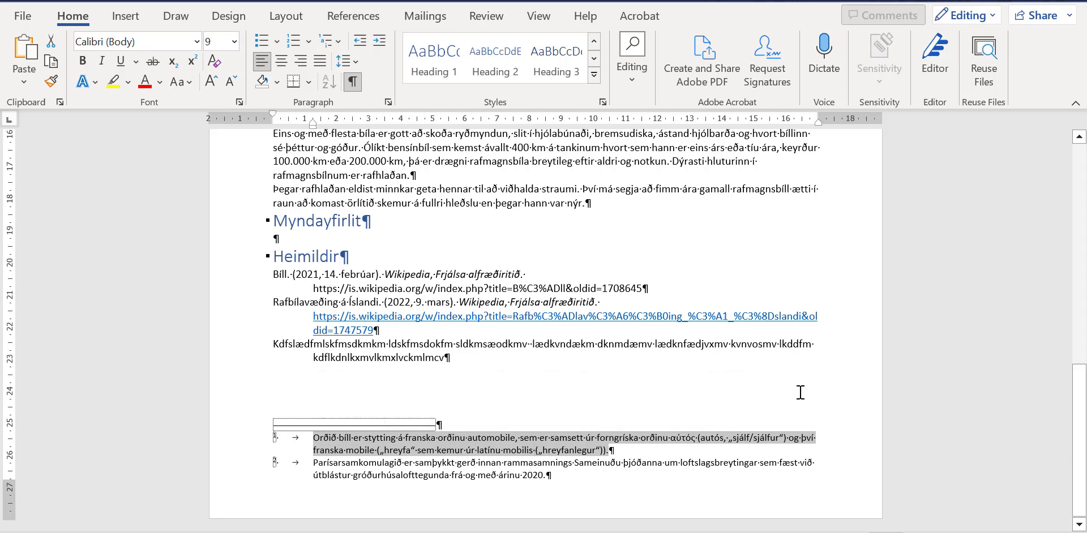
# Step: Split the first footnote into two paragraphs after "og því" and indent the second paragraph to align with the text above
pyautogui.click(803, 444)
pyautogui.click(818, 439)
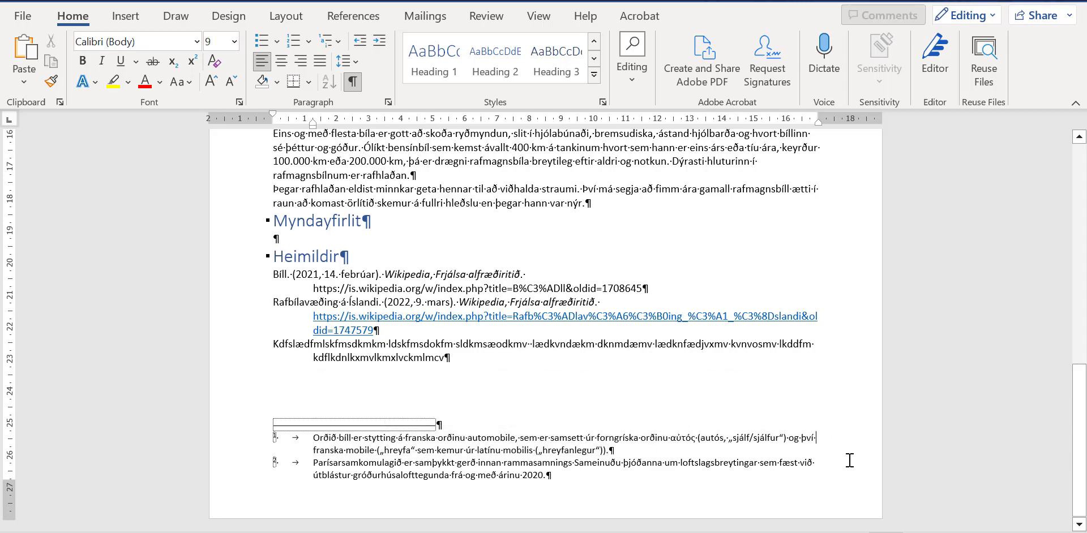
pyautogui.press('Return')
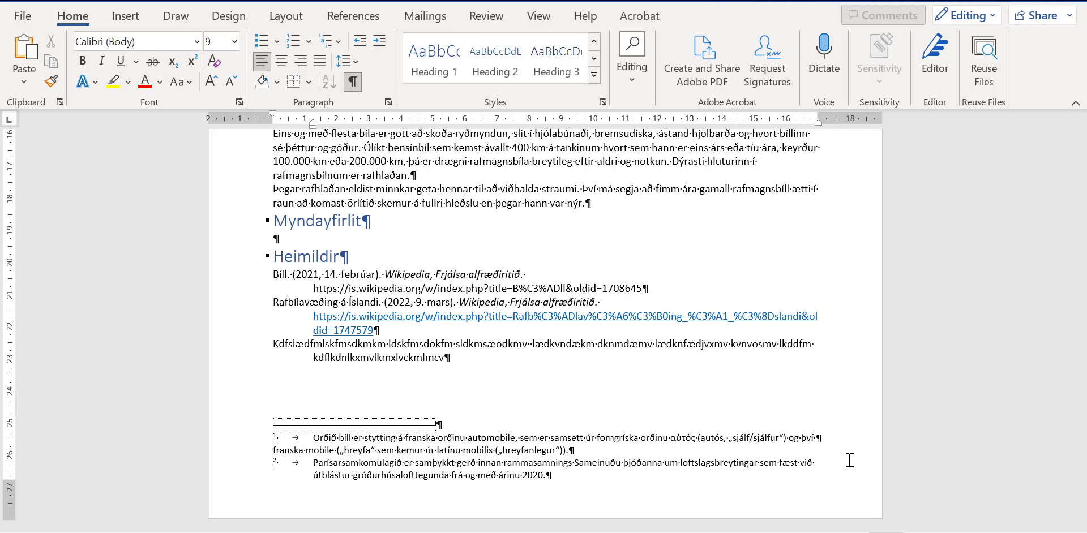
pyautogui.press('Tab')
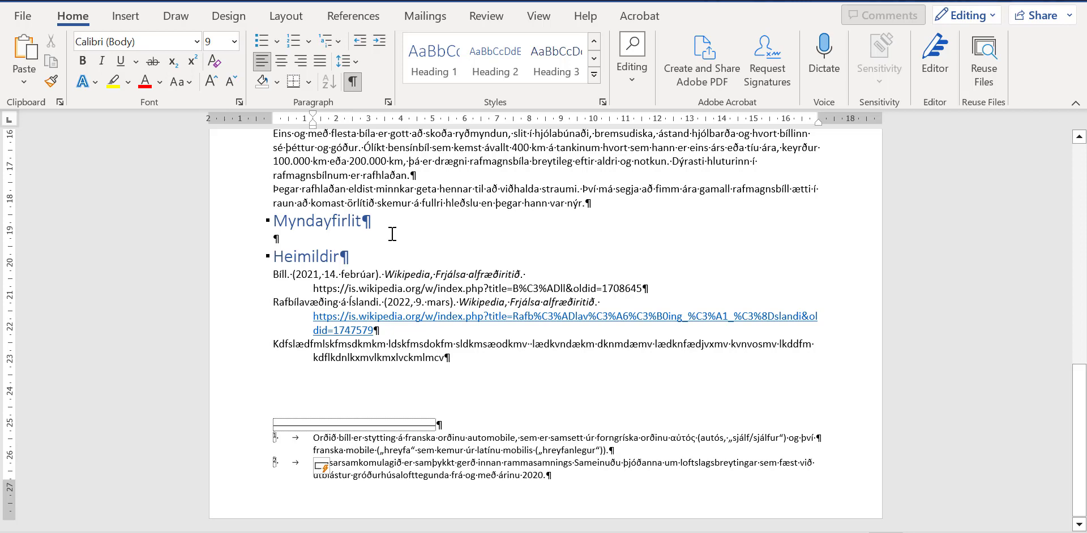
# Step: Check the indentation settings of the first footnote's split-off paragraph, then place the cursor at the end of the footnote's first line
pyautogui.click(389, 100)
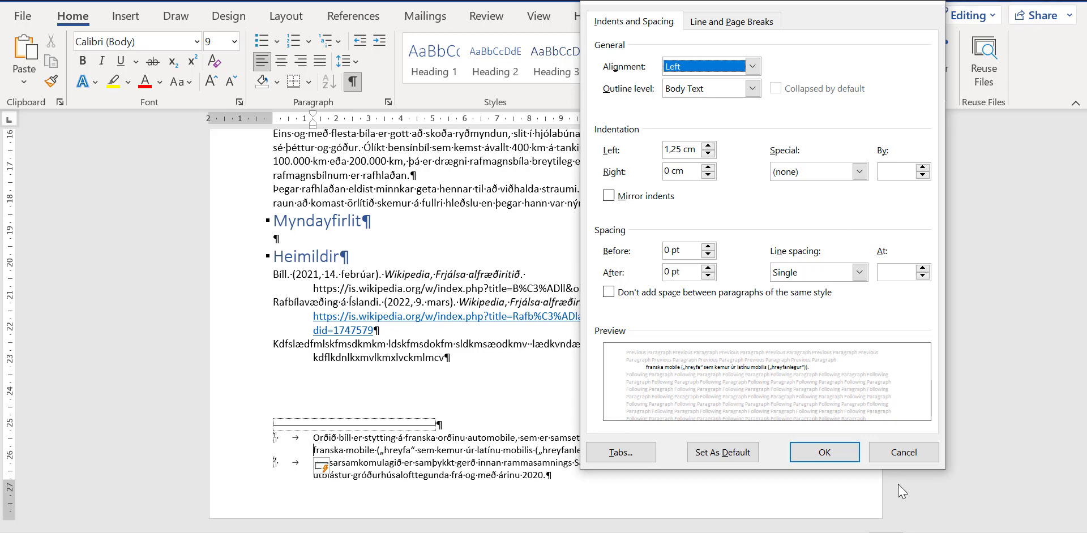
pyautogui.click(909, 465)
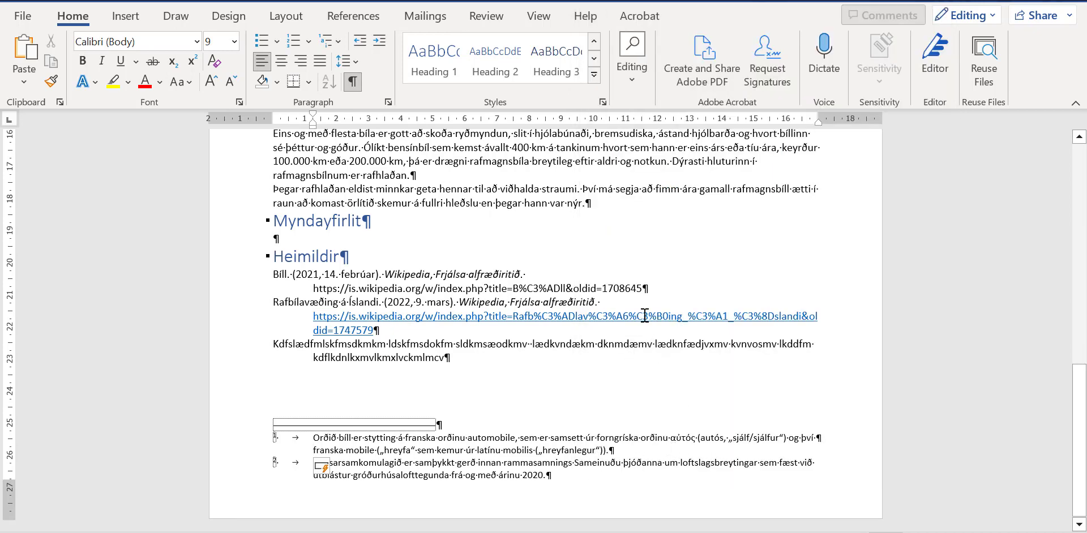
pyautogui.click(818, 437)
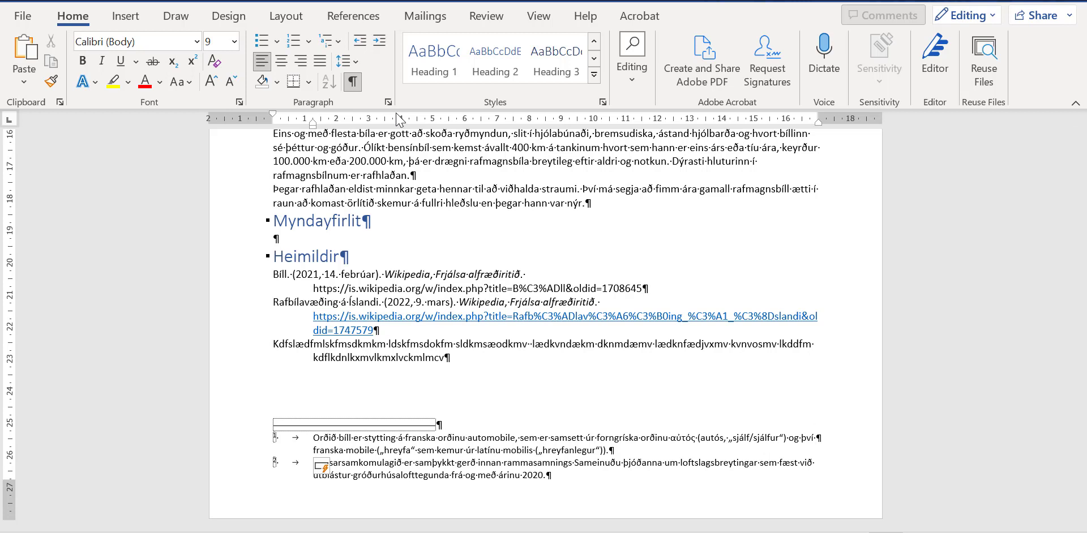